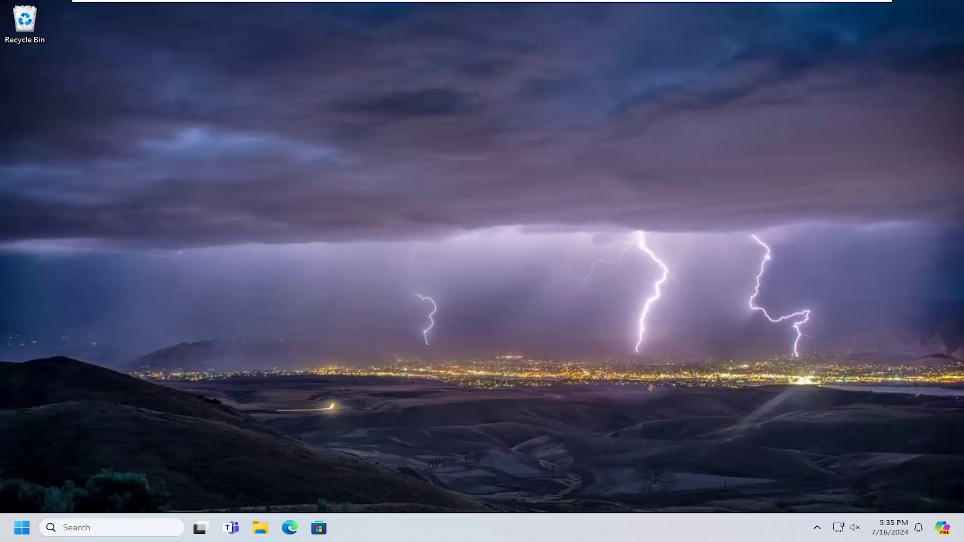
Step: Search 'group policy' to open Local Group Policy Editor, then enlarge and reposition its window
left_click(30, 527)
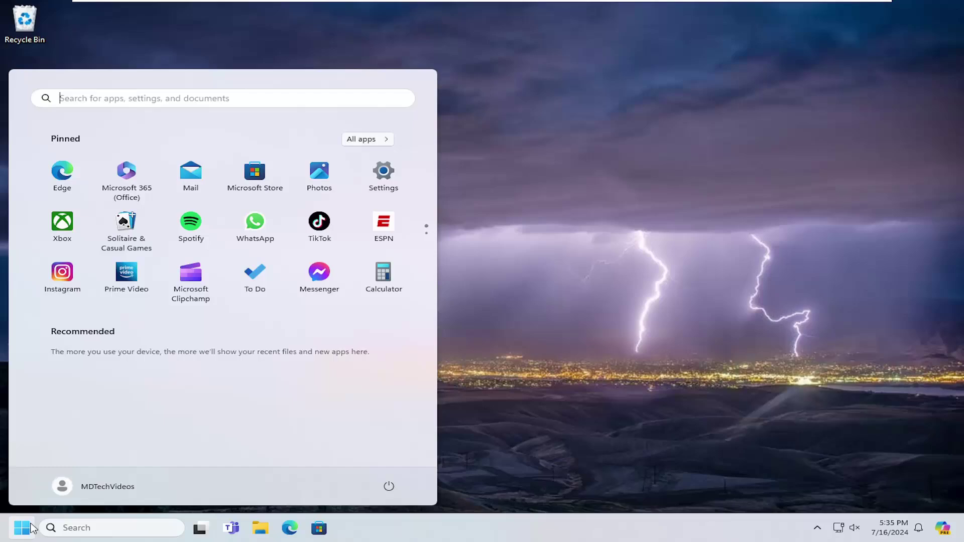
type("group policy")
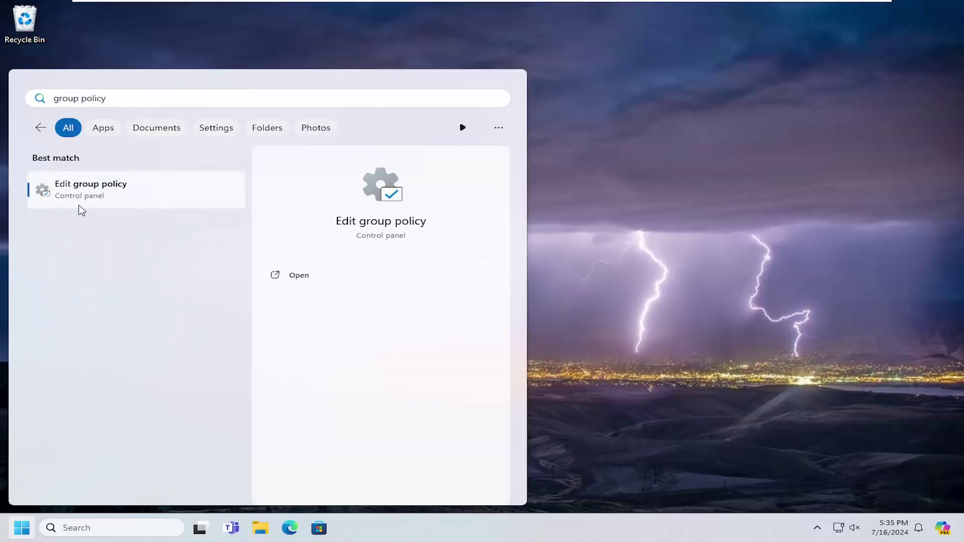
left_click(81, 205)
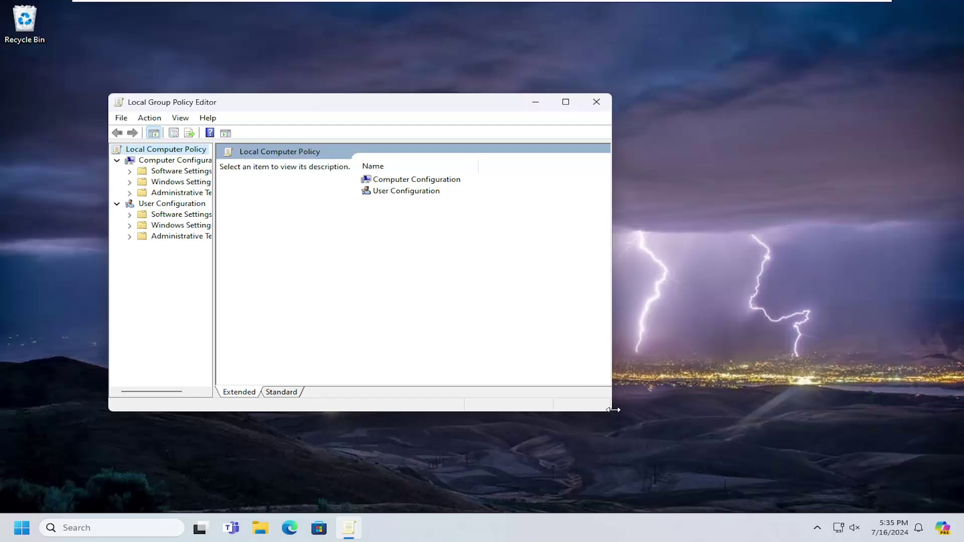
left_click_drag(612, 410, 678, 461)
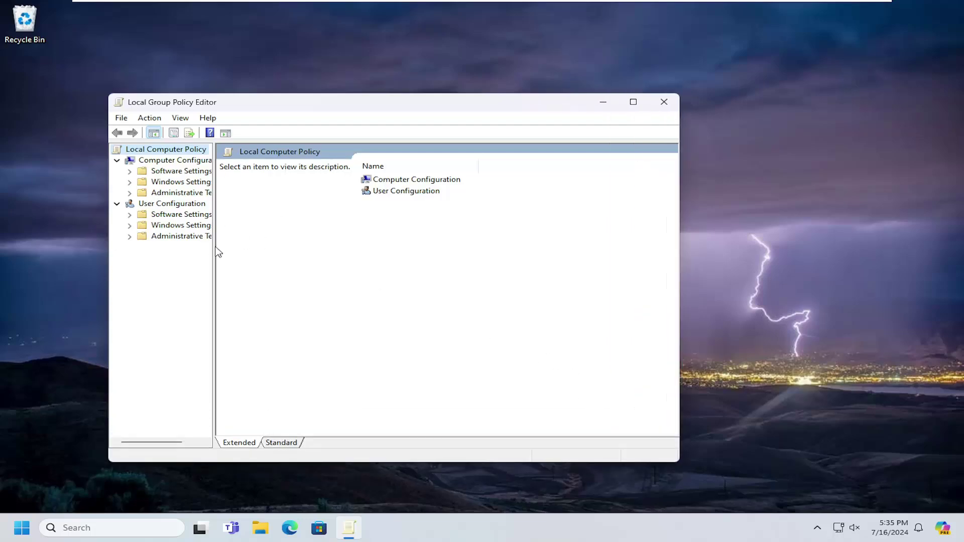
left_click_drag(212, 243, 236, 243)
left_click_drag(384, 106, 499, 94)
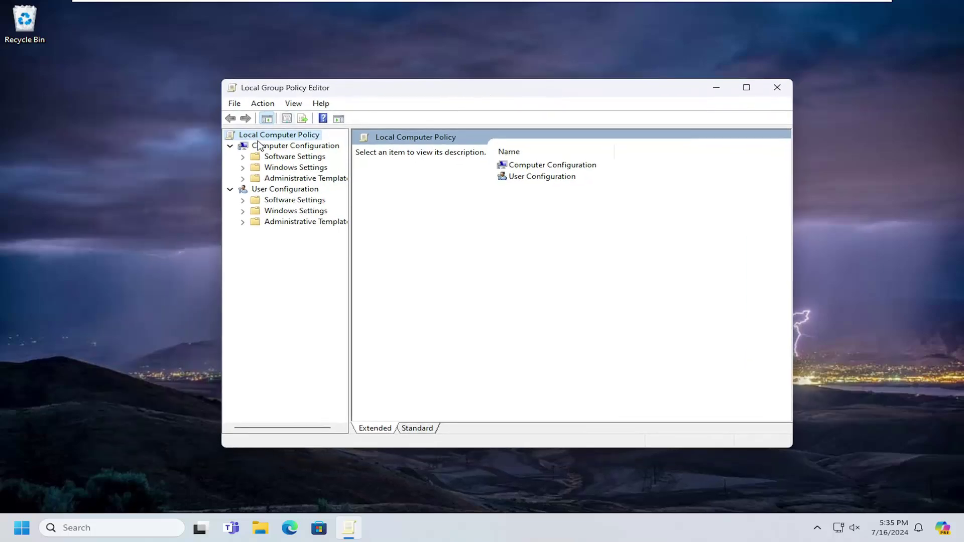
Step: Expand Computer Configuration > Administrative Templates to list its categories
left_click(296, 158)
left_click(297, 149)
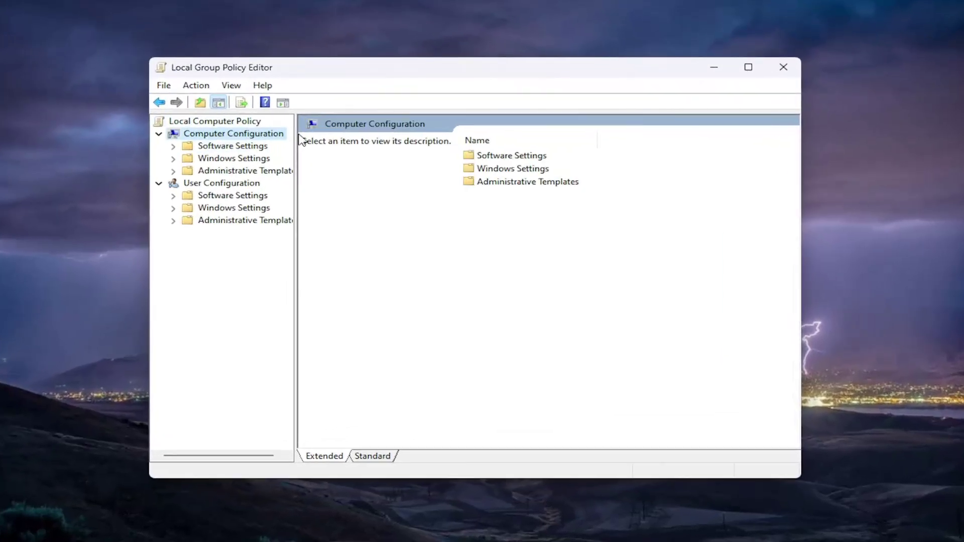
double_click(245, 171)
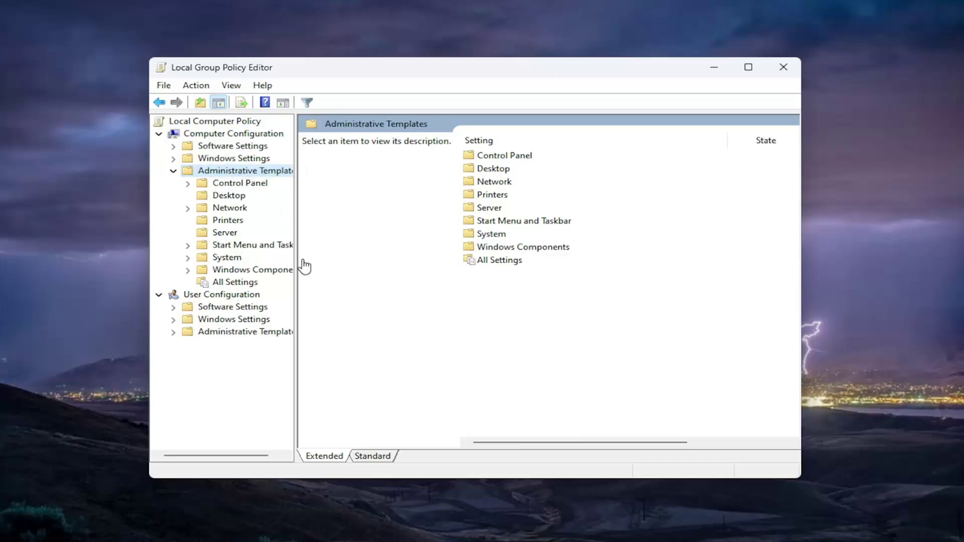
Step: Open Windows Components > BitLocker Drive Encryption > Operating System Drives and select 'Require additional authentication at startup'
left_click(265, 273)
double_click(275, 269)
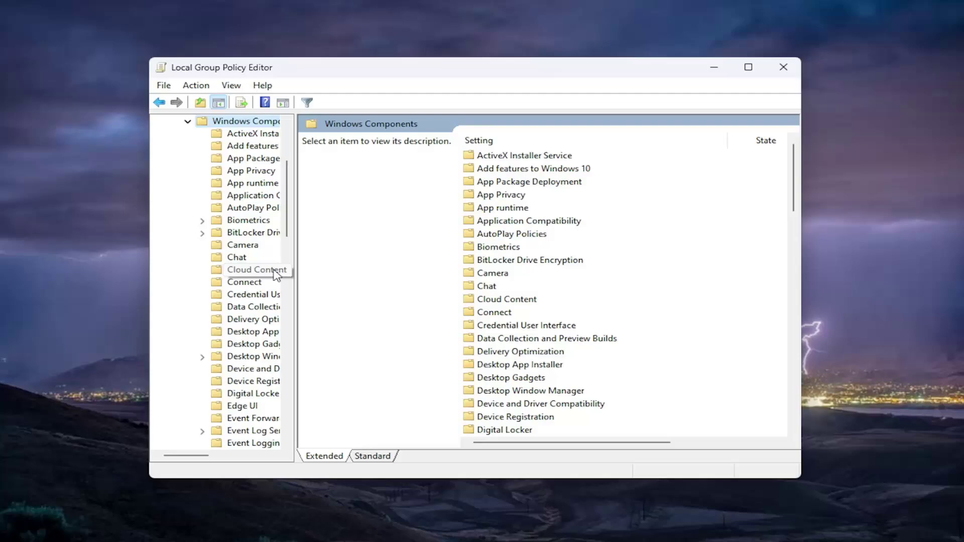
left_click_drag(295, 268, 402, 269)
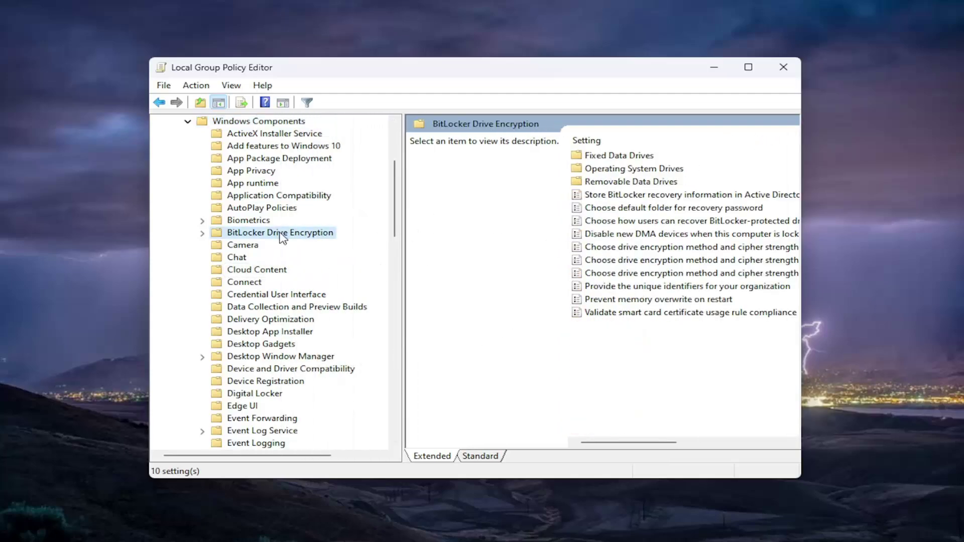
double_click(273, 234)
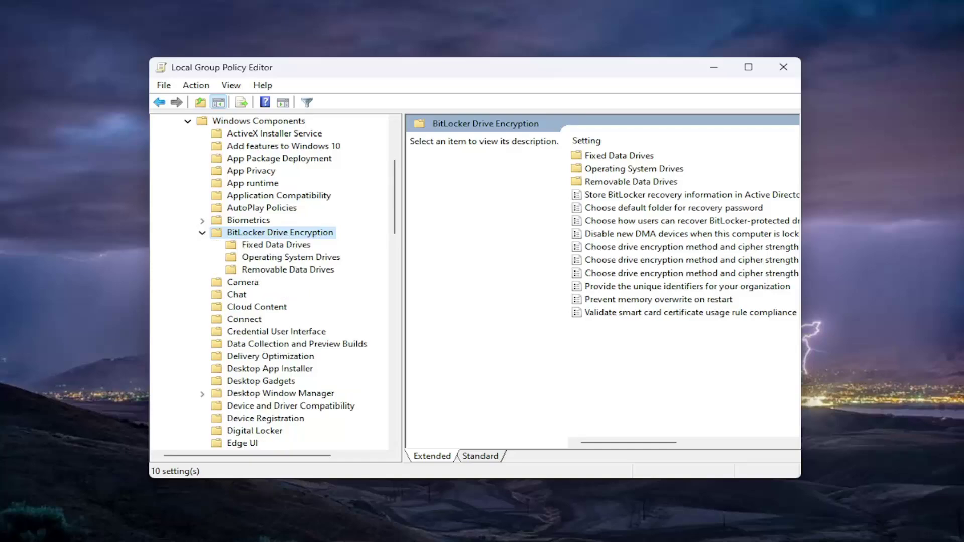
left_click(275, 259)
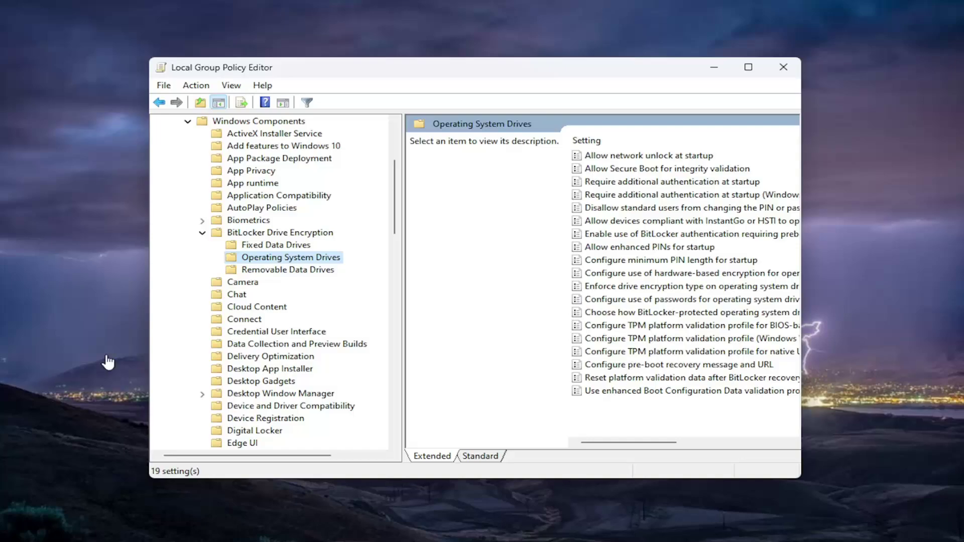
left_click(625, 221)
left_click(640, 184)
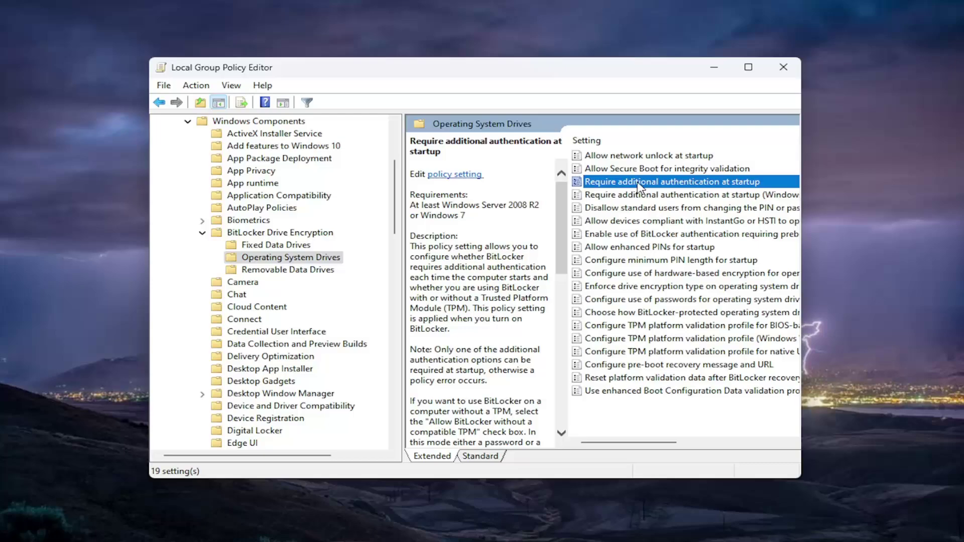
Step: Enable 'Require additional authentication at startup', keeping Allow TPM and the startup PIN default
double_click(641, 183)
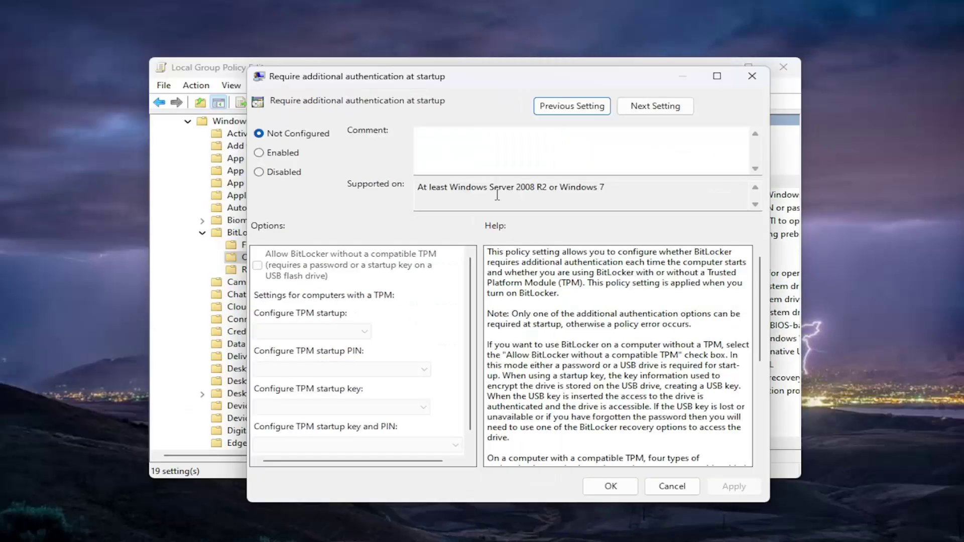
left_click(275, 153)
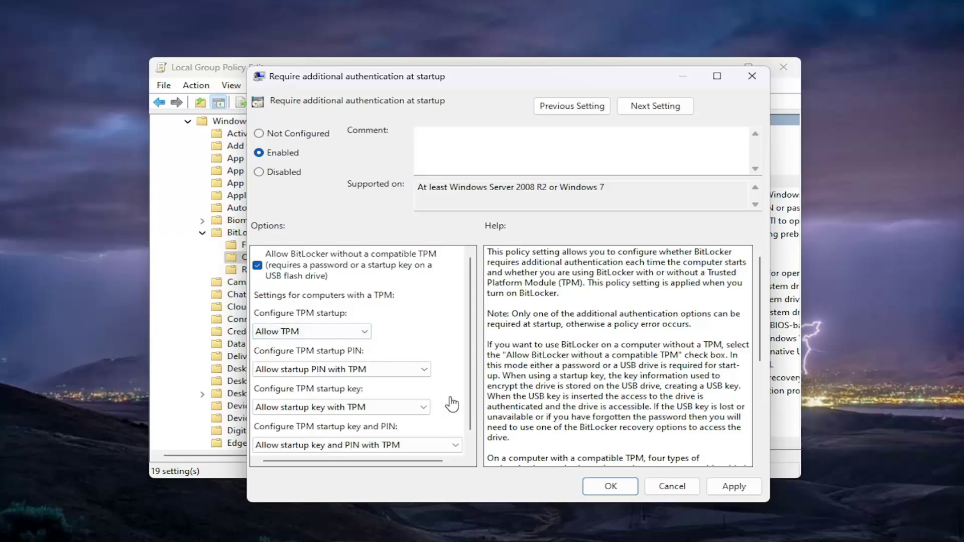
left_click(360, 333)
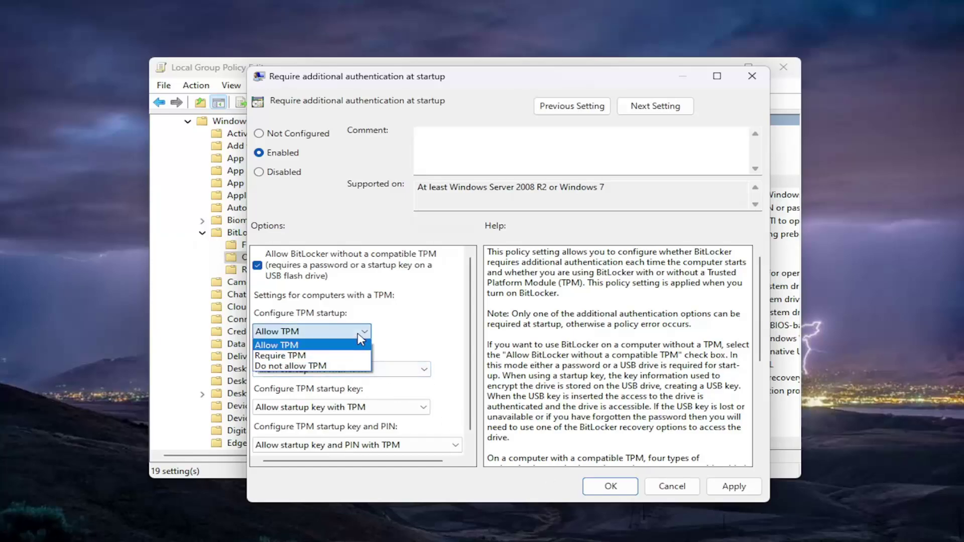
left_click(424, 329)
left_click(356, 371)
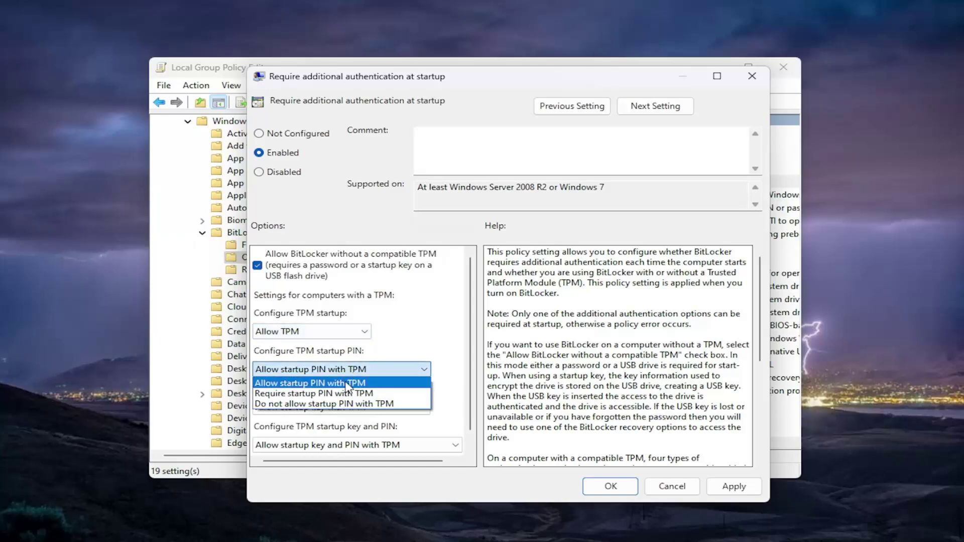
left_click(349, 385)
Step: Leave the startup key and key-and-PIN options unchanged, then apply and confirm the policy
left_click(361, 408)
left_click(438, 337)
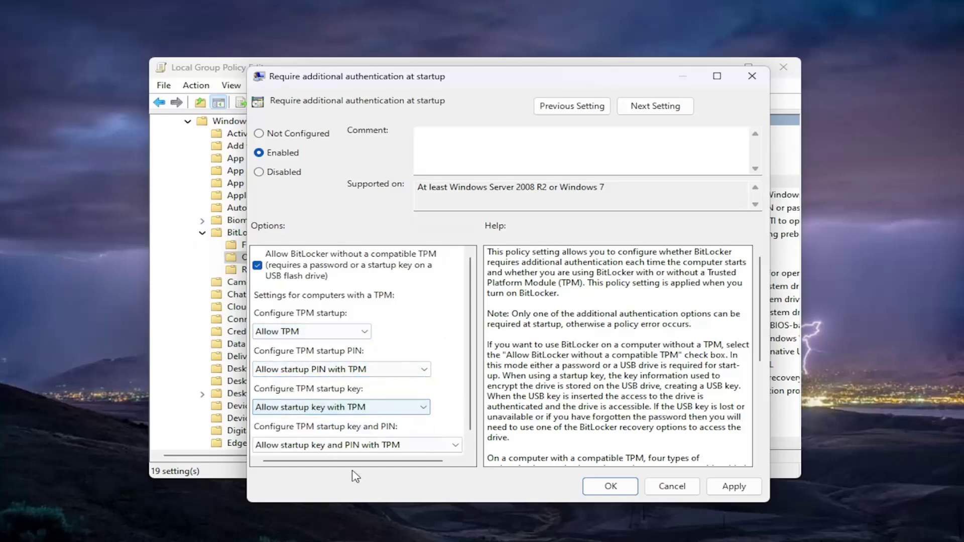
left_click(354, 445)
left_click(448, 328)
scroll(442, 327, "down", 1)
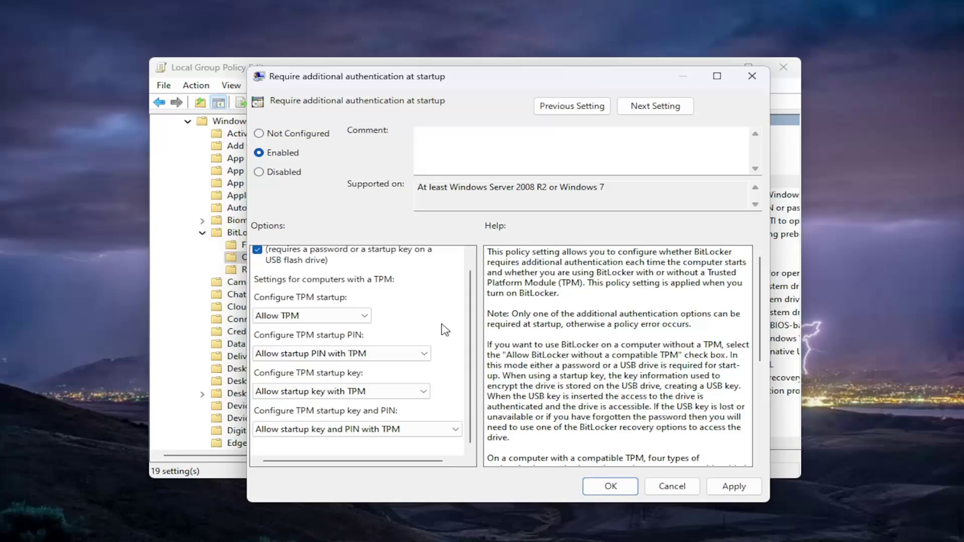
left_click(405, 431)
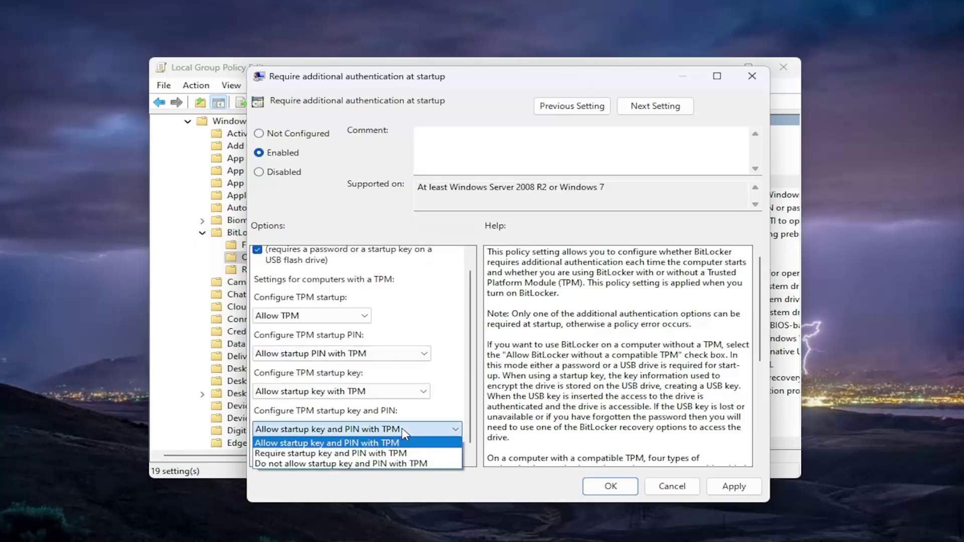
left_click(448, 307)
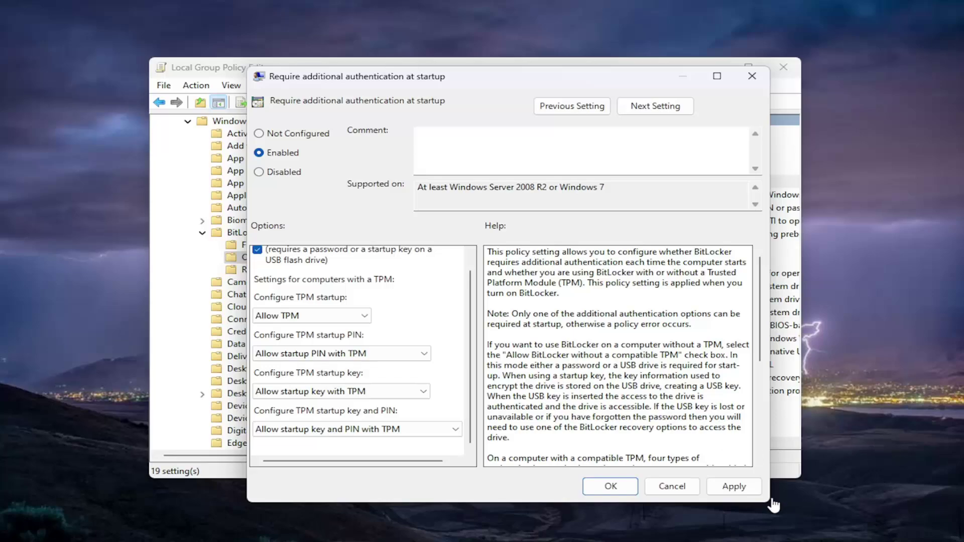
left_click(733, 486)
left_click(590, 484)
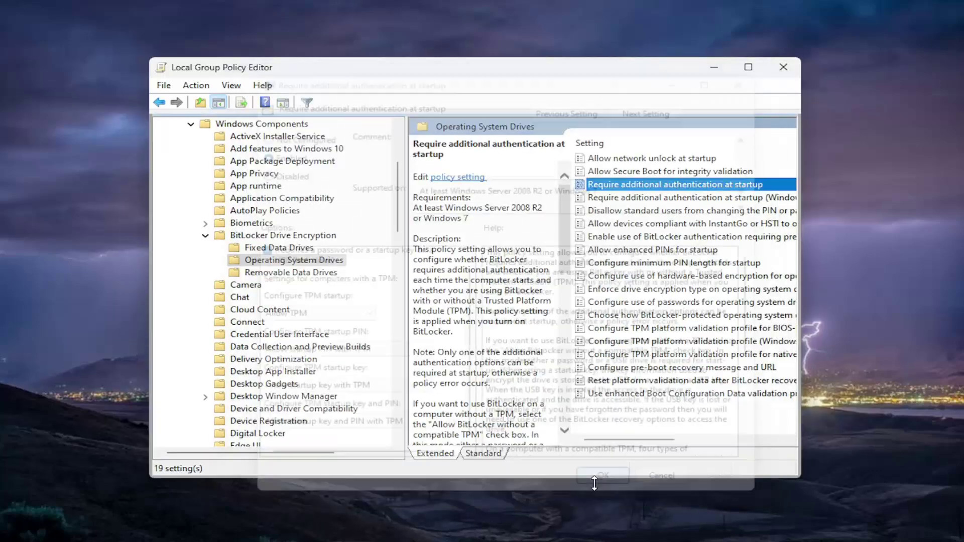
Step: Close Group Policy Editor and open the %temp% folder from Start search
left_click(783, 67)
left_click(1, 541)
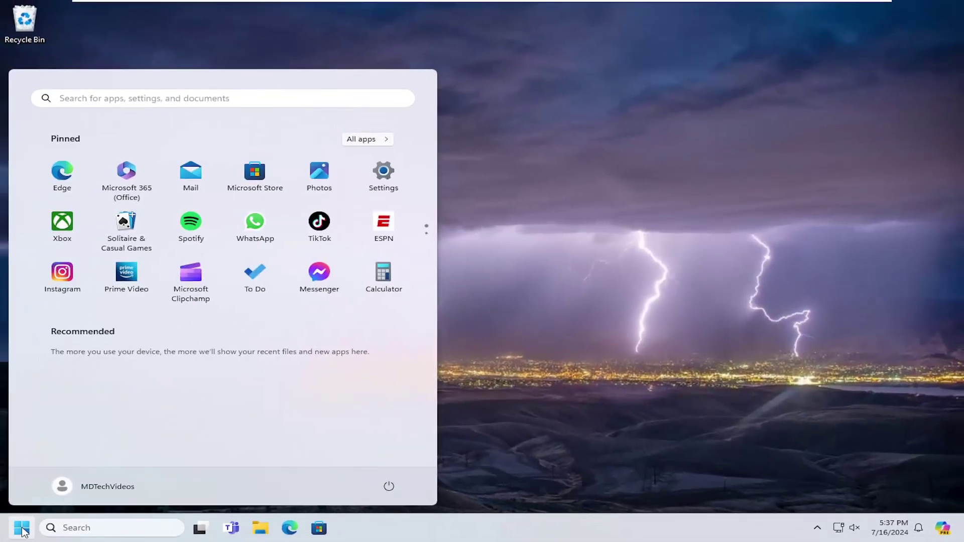
type("%temp%")
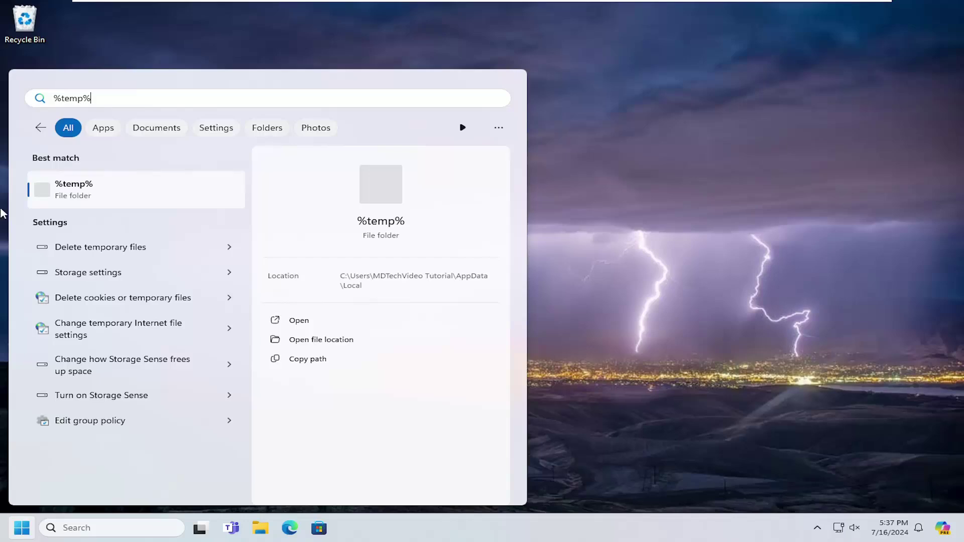
left_click(93, 193)
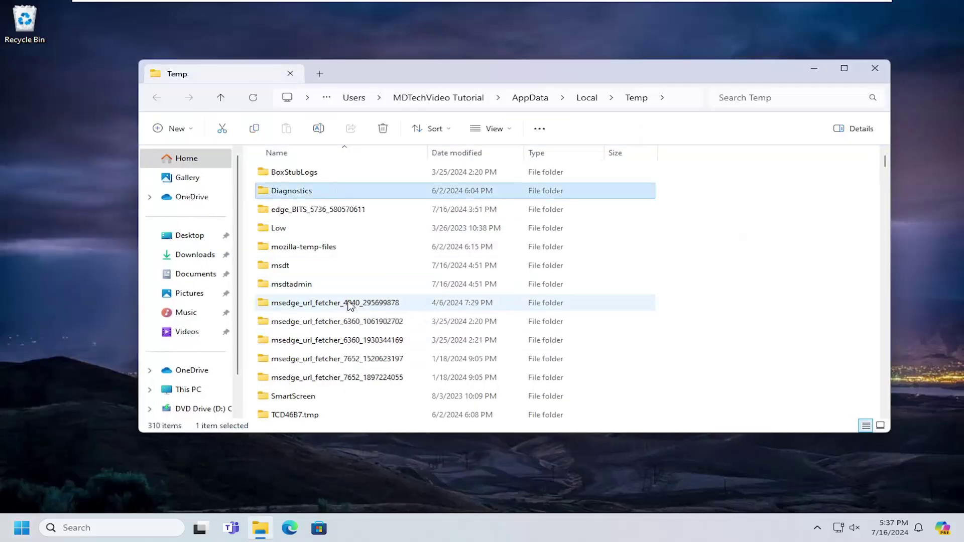
Step: Select all 310 items in the Temp folder and delete them, granting administrator permission
left_click(351, 282)
key("ctrl+a")
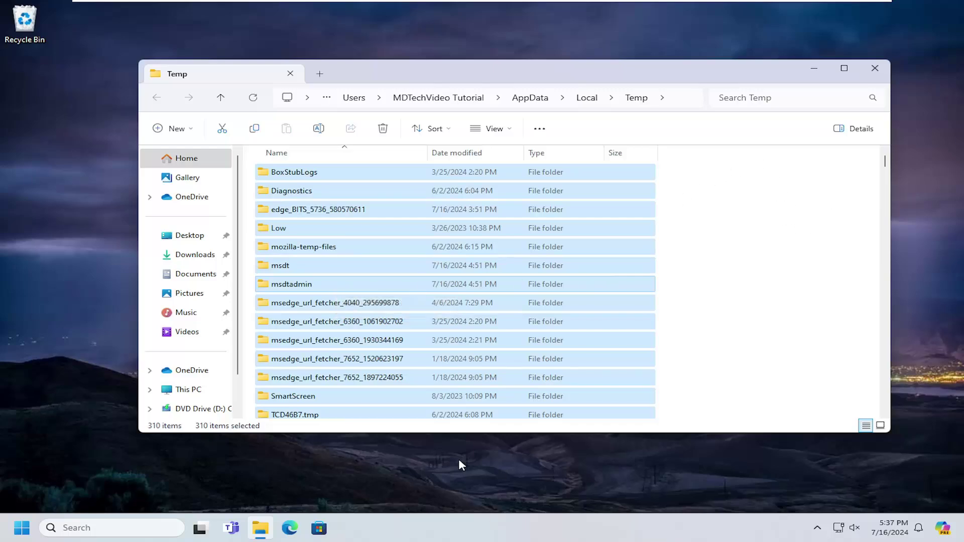
right_click(387, 239)
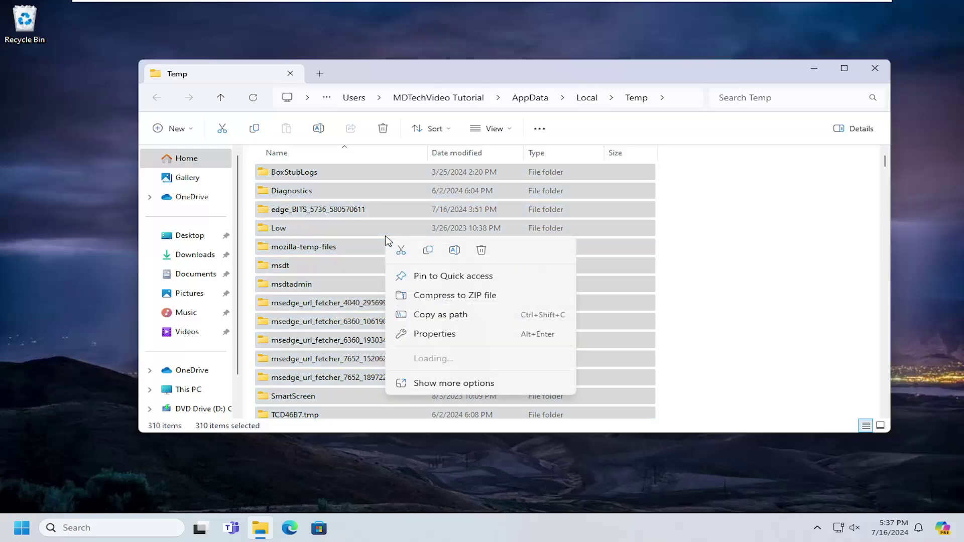
left_click(482, 250)
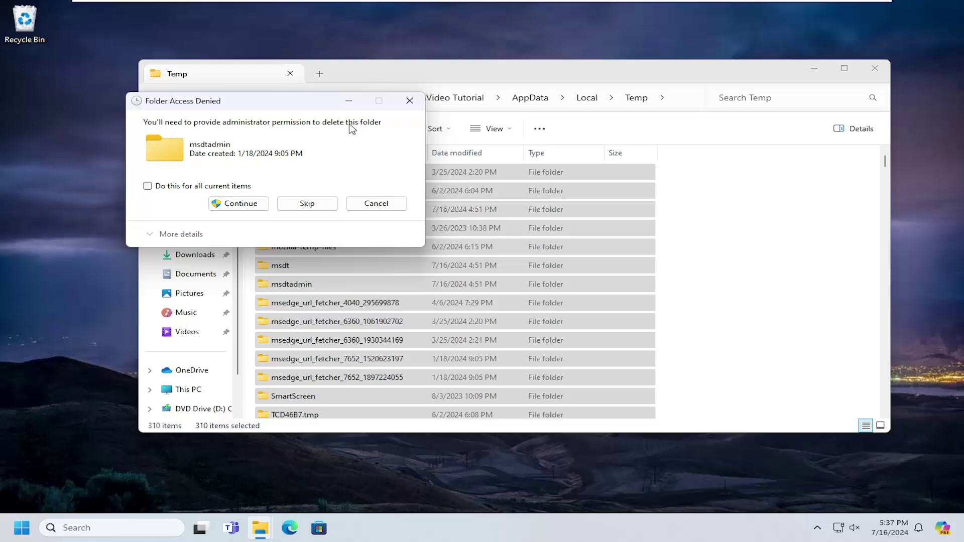
left_click(241, 203)
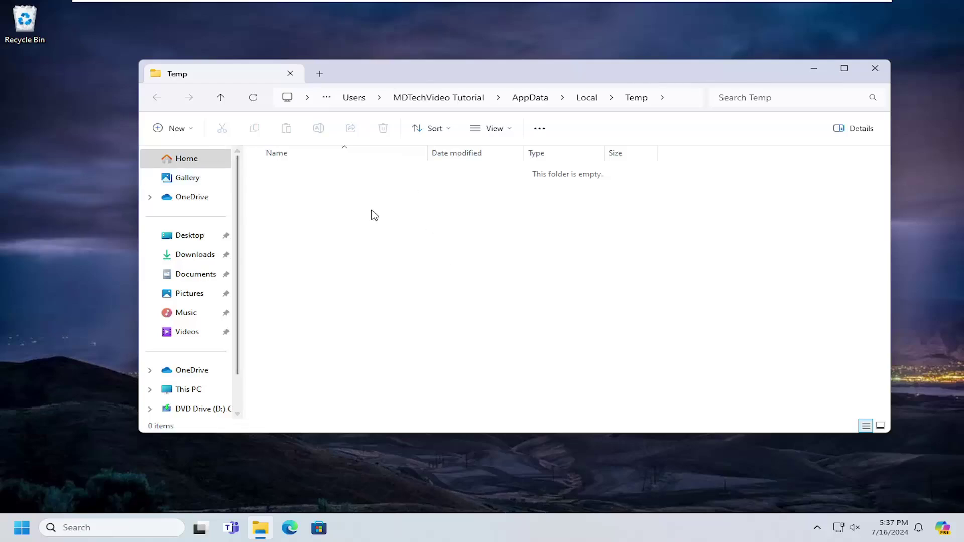
Step: Close File Explorer and bring up the Start button's quick-link power menu
left_click(874, 68)
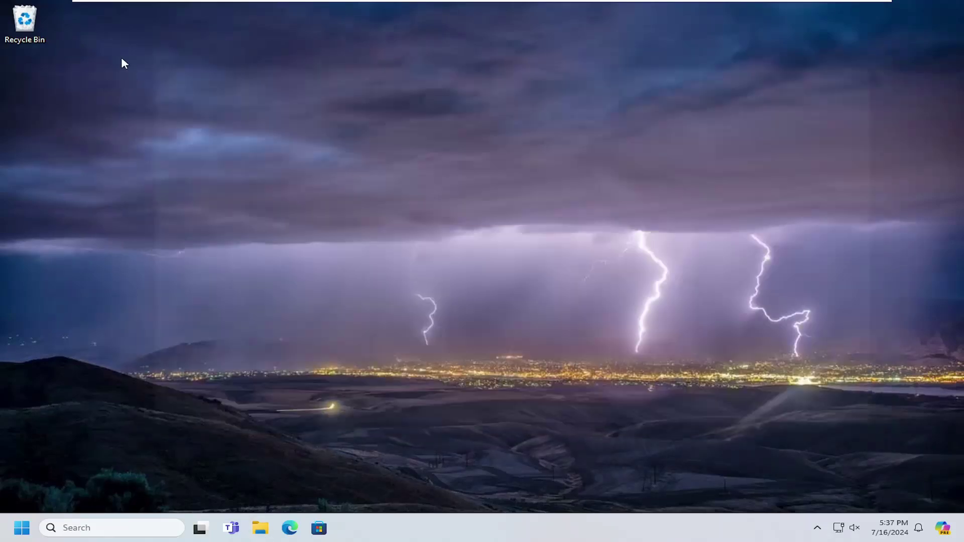
right_click(21, 528)
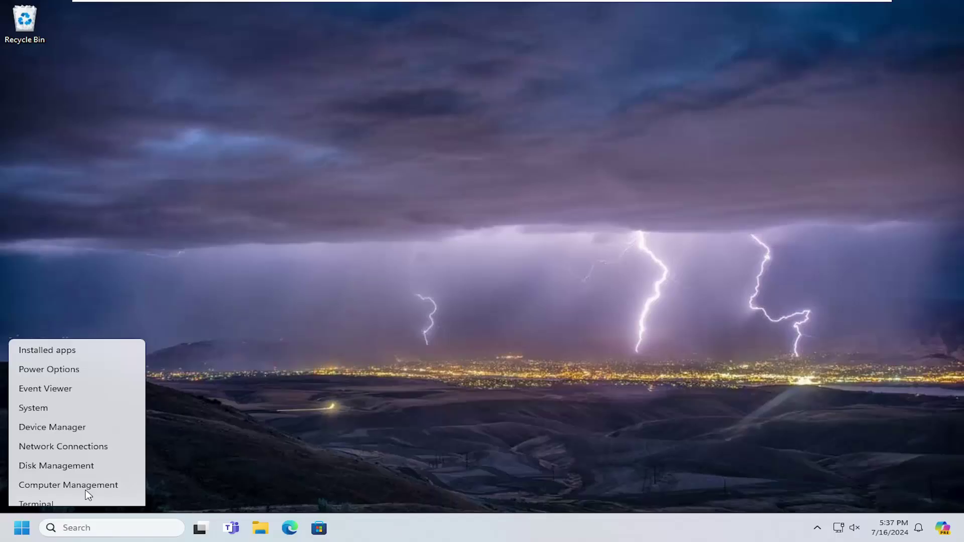